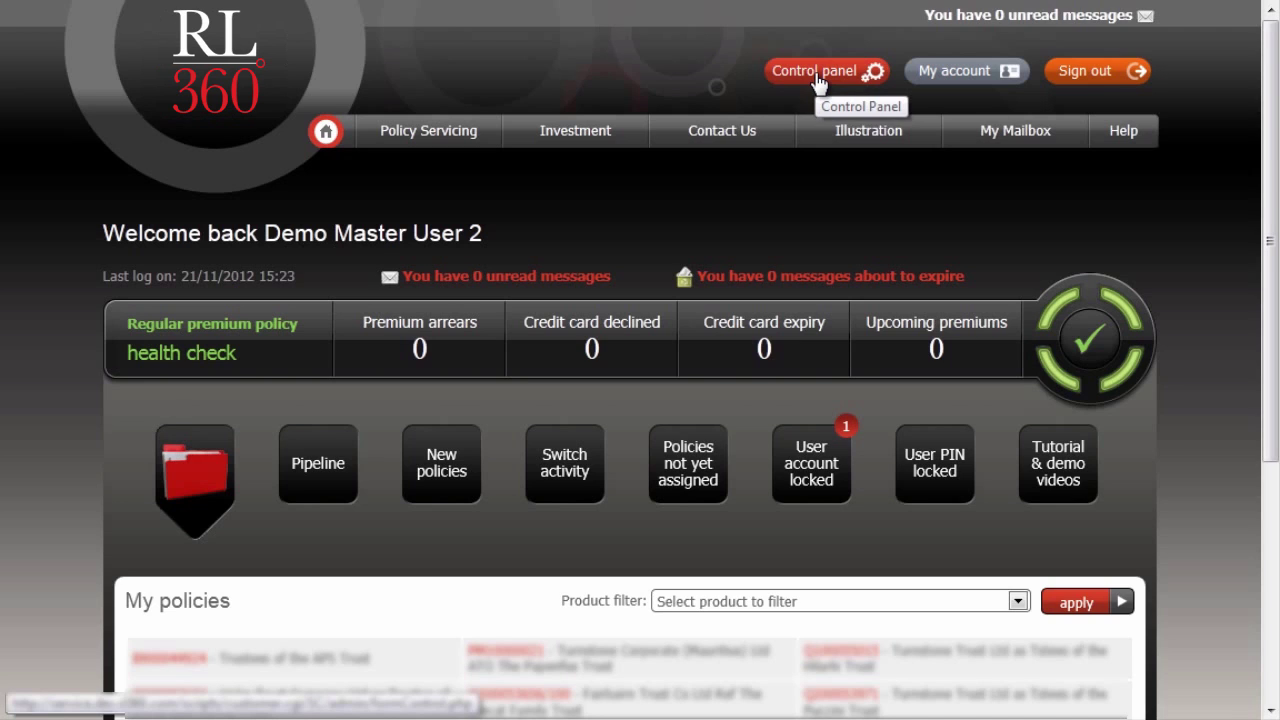
# Open the Control panel listing users with their servicing, illustration and switching permissions.
pyautogui.click(816, 76)
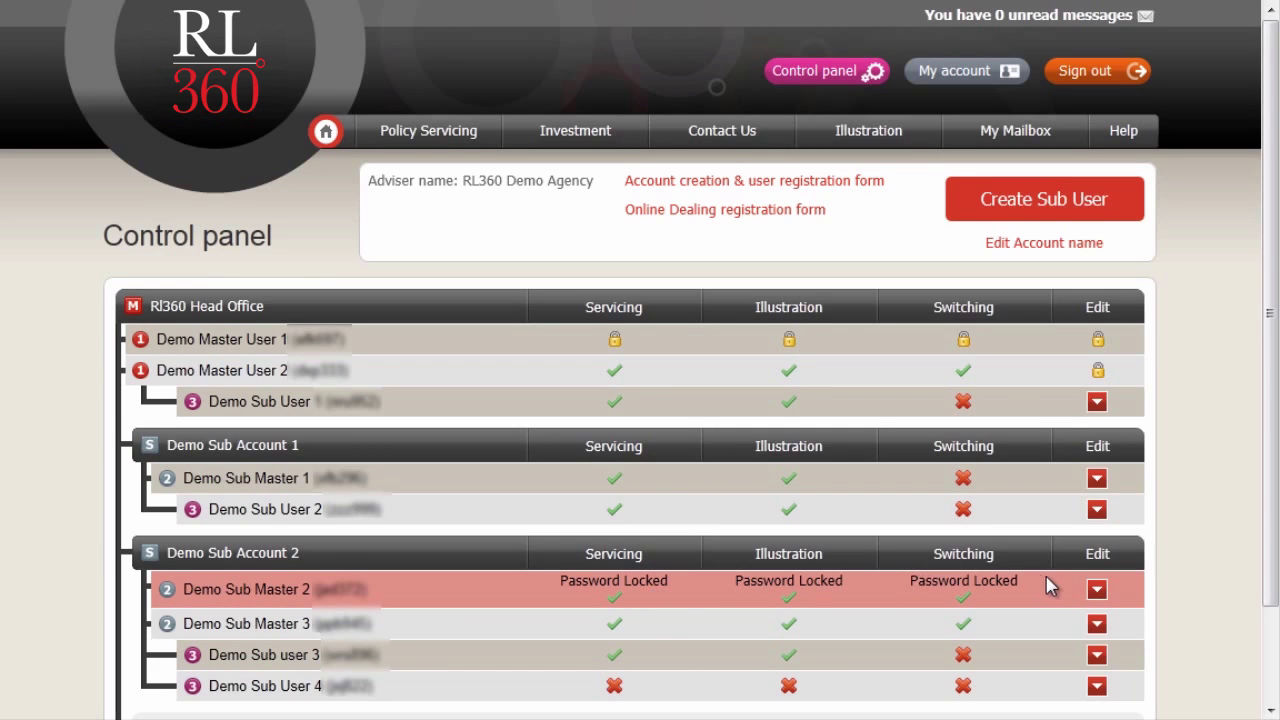
# Open Edit user data for the Demo Sub Master 2 row.
pyautogui.click(1097, 594)
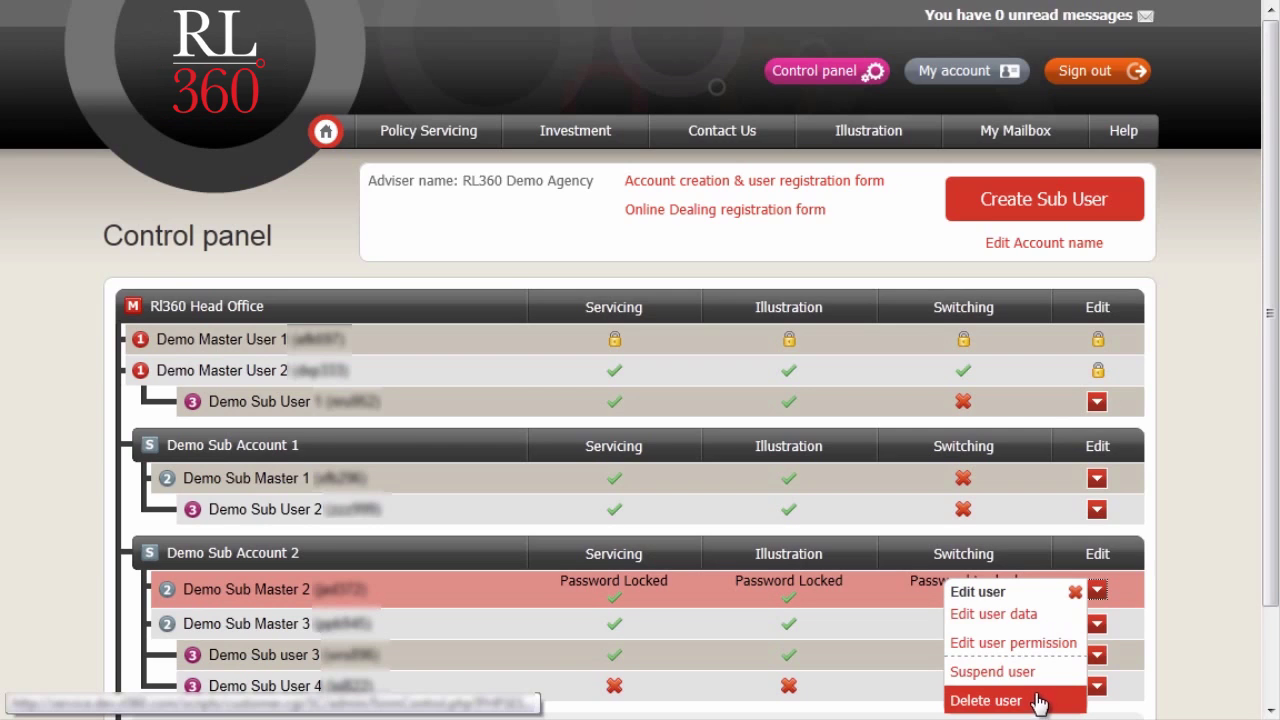
pyautogui.click(1011, 617)
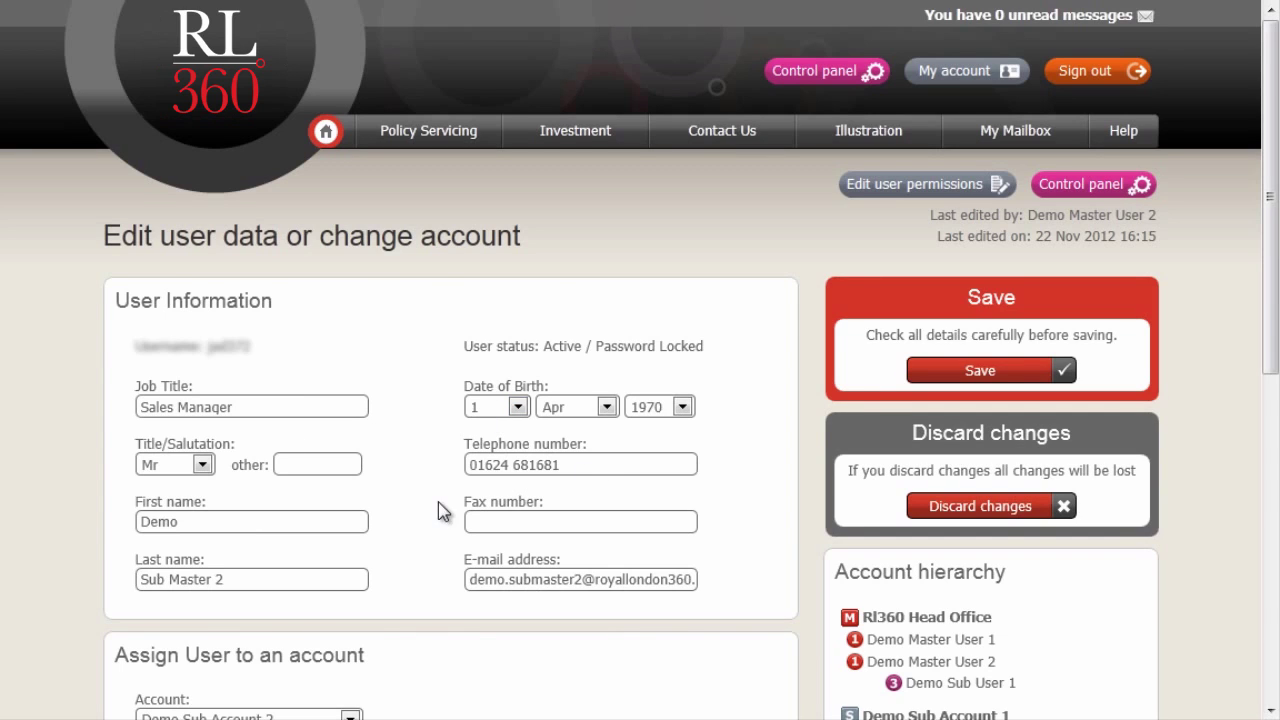
pyautogui.moveTo(1270, 343); pyautogui.dragTo(1270, 456)
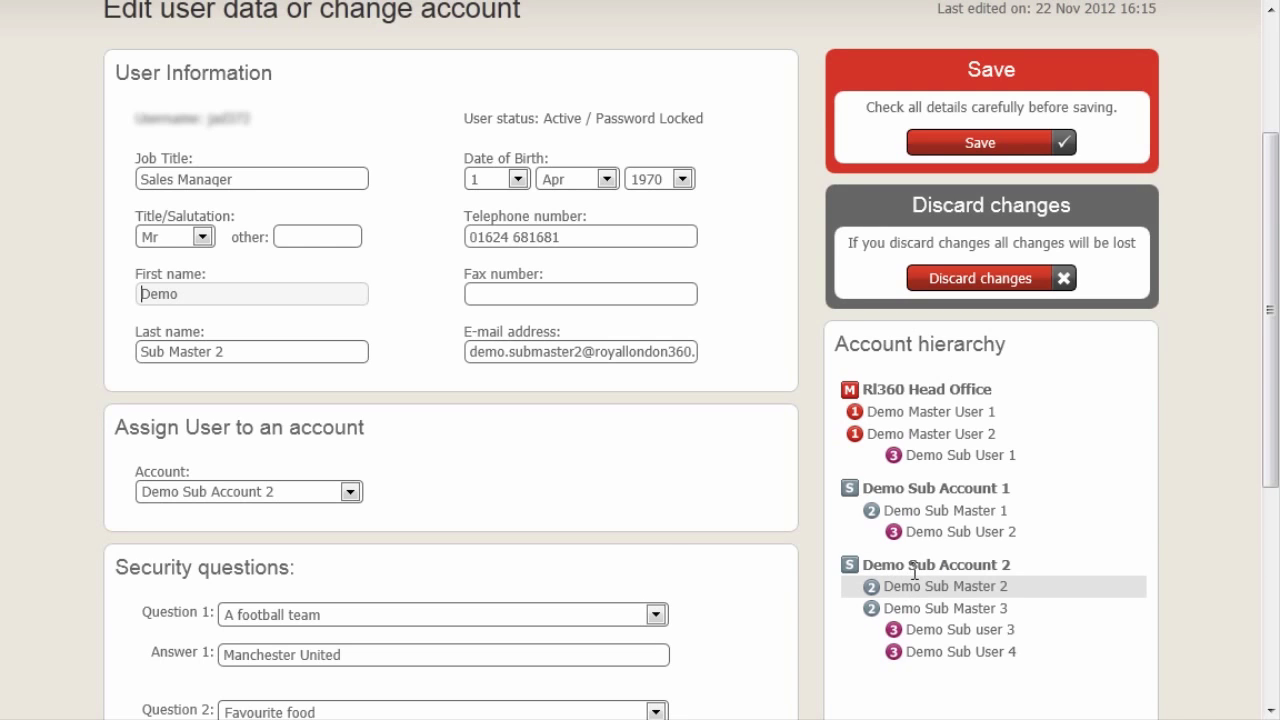
pyautogui.moveTo(1274, 432); pyautogui.dragTo(1273, 556)
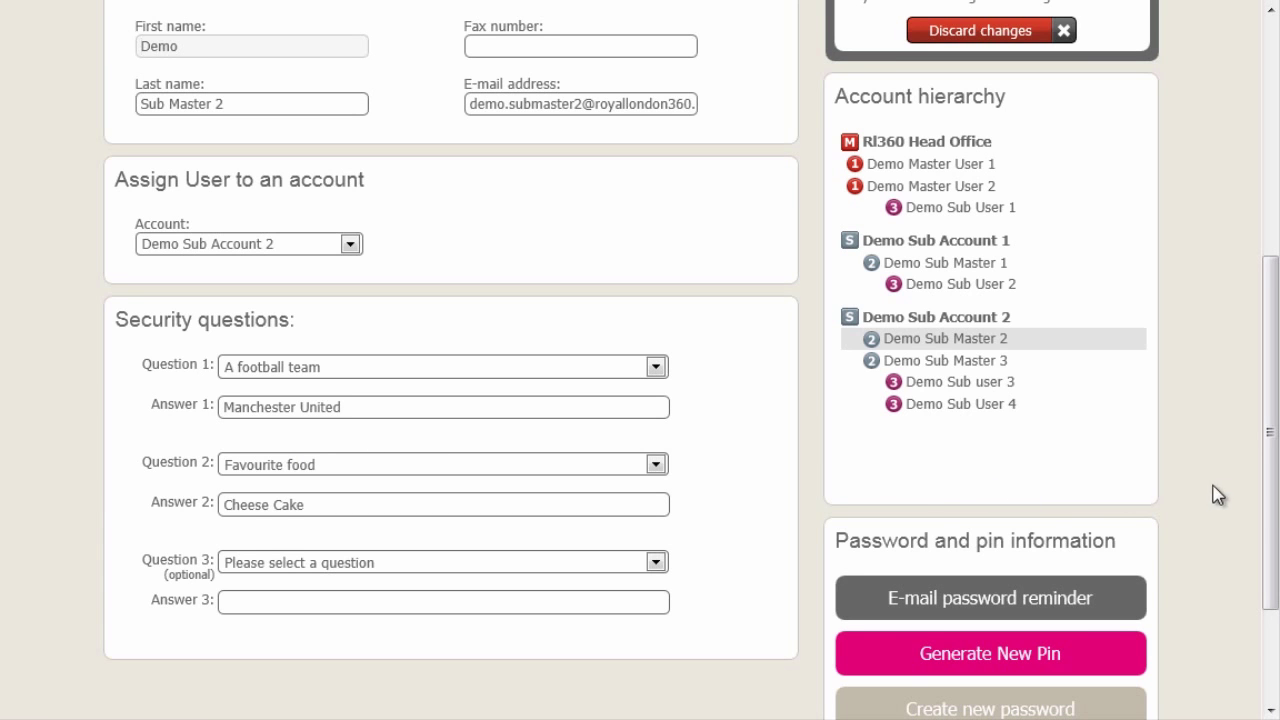
pyautogui.moveTo(1273, 430); pyautogui.dragTo(1272, 516)
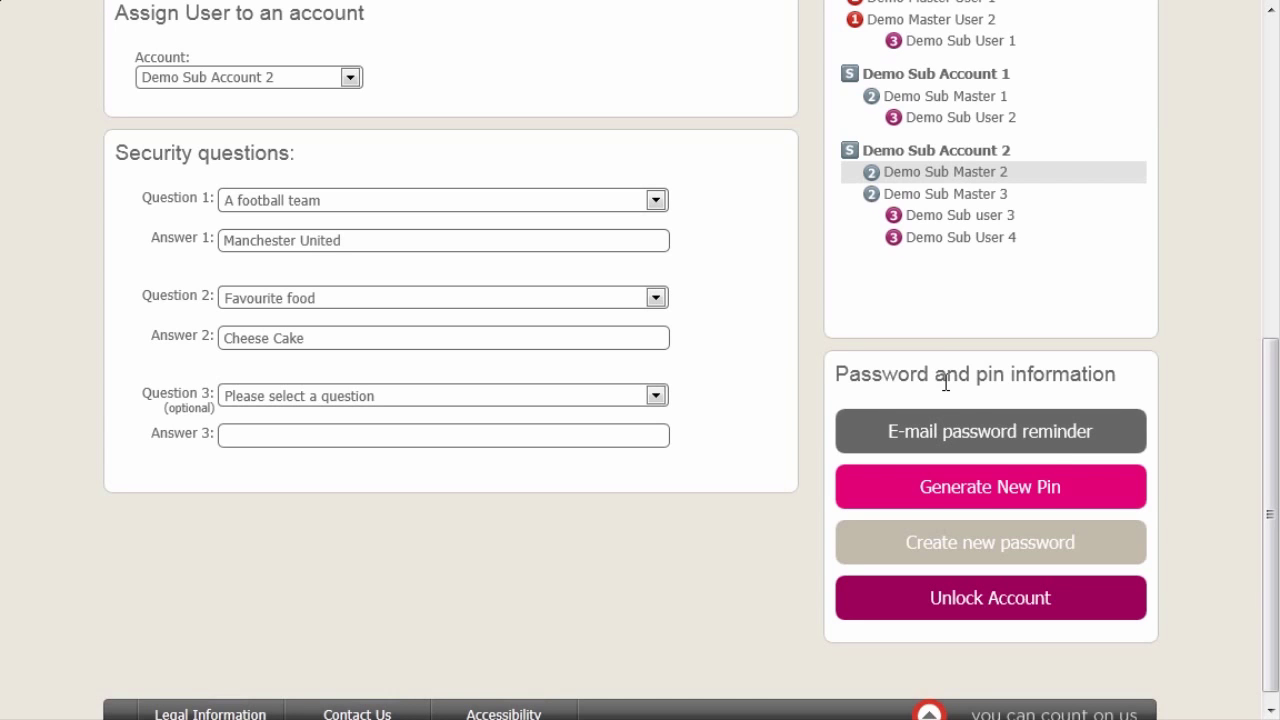
# Unlock Demo Sub Master 2's password-locked account, then return to the Control panel.
pyautogui.click(973, 600)
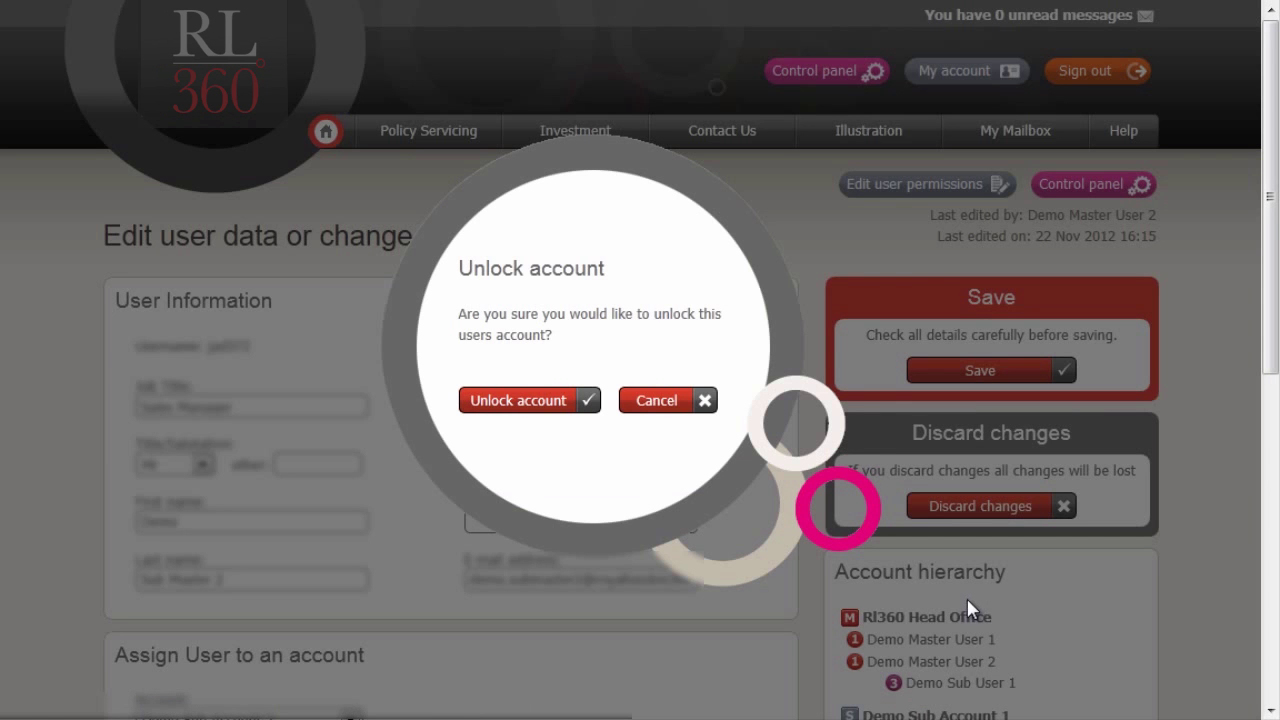
pyautogui.click(530, 402)
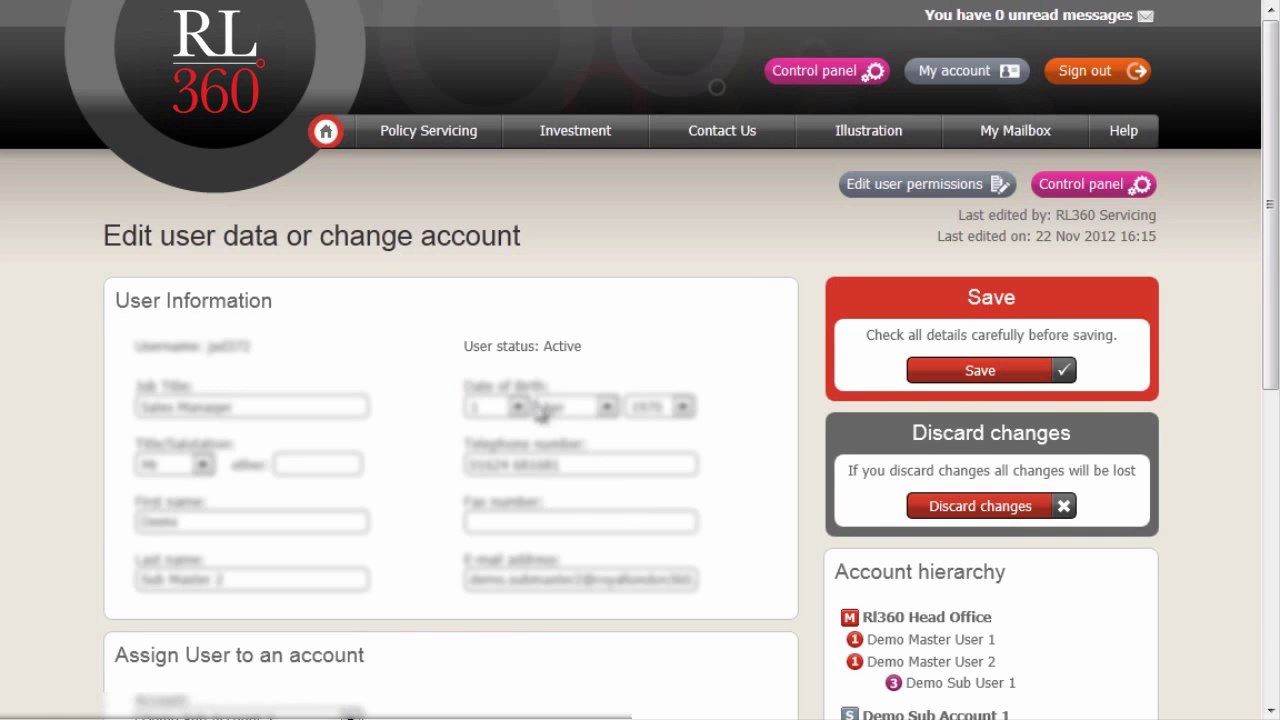
pyautogui.click(1082, 187)
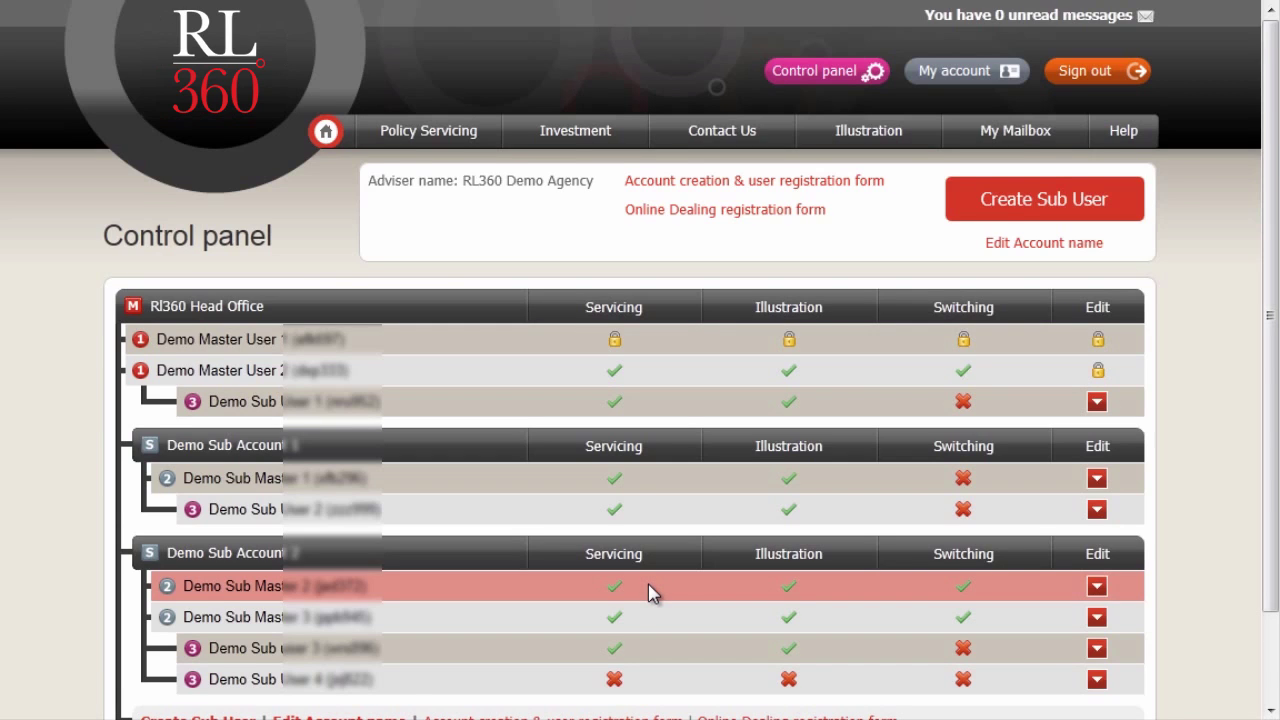
# Open Edit user permission for the Demo Sub Master 2 row.
pyautogui.click(1097, 590)
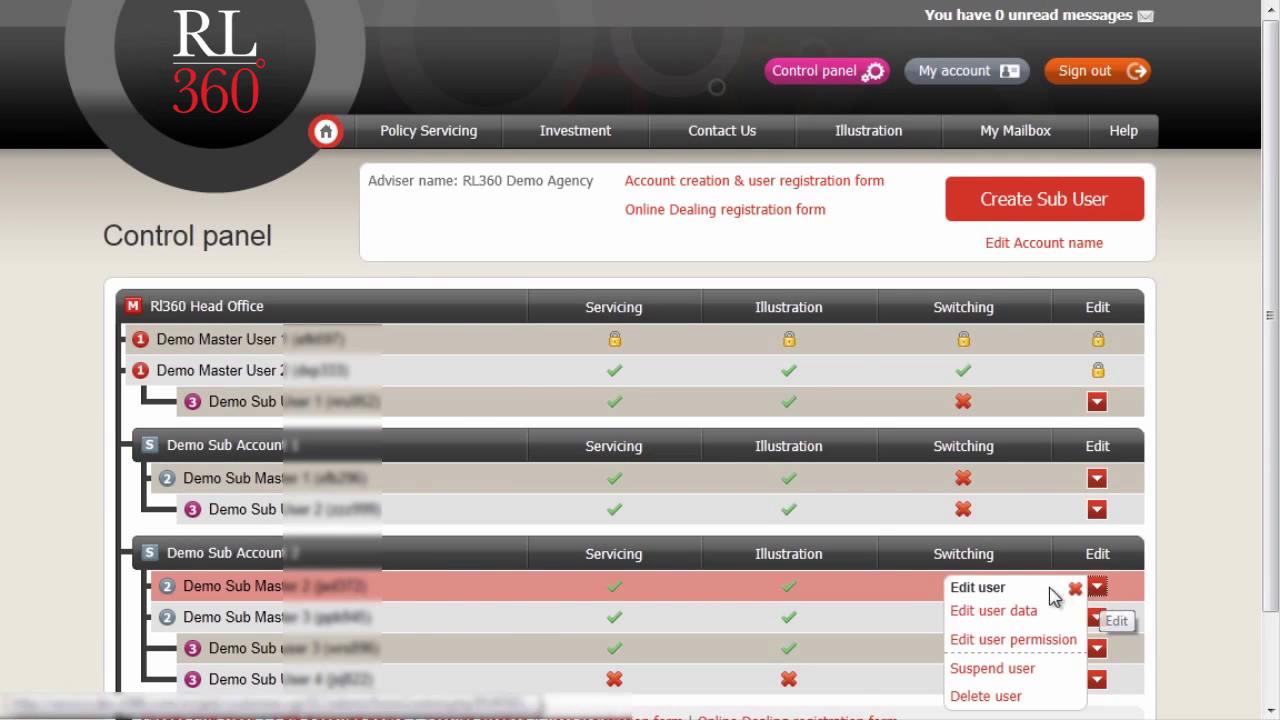
pyautogui.click(1005, 640)
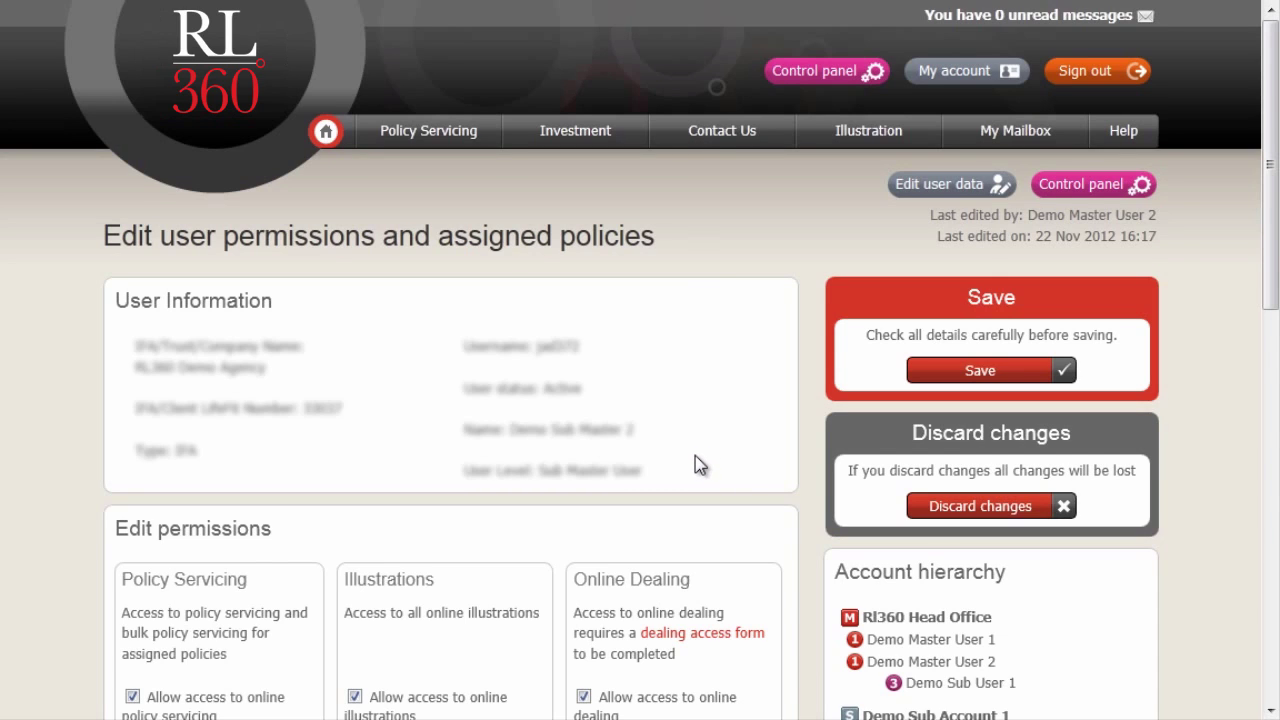
pyautogui.scroll(-1, 1272, 285)
pyautogui.moveTo(1272, 285); pyautogui.dragTo(1260, 354)
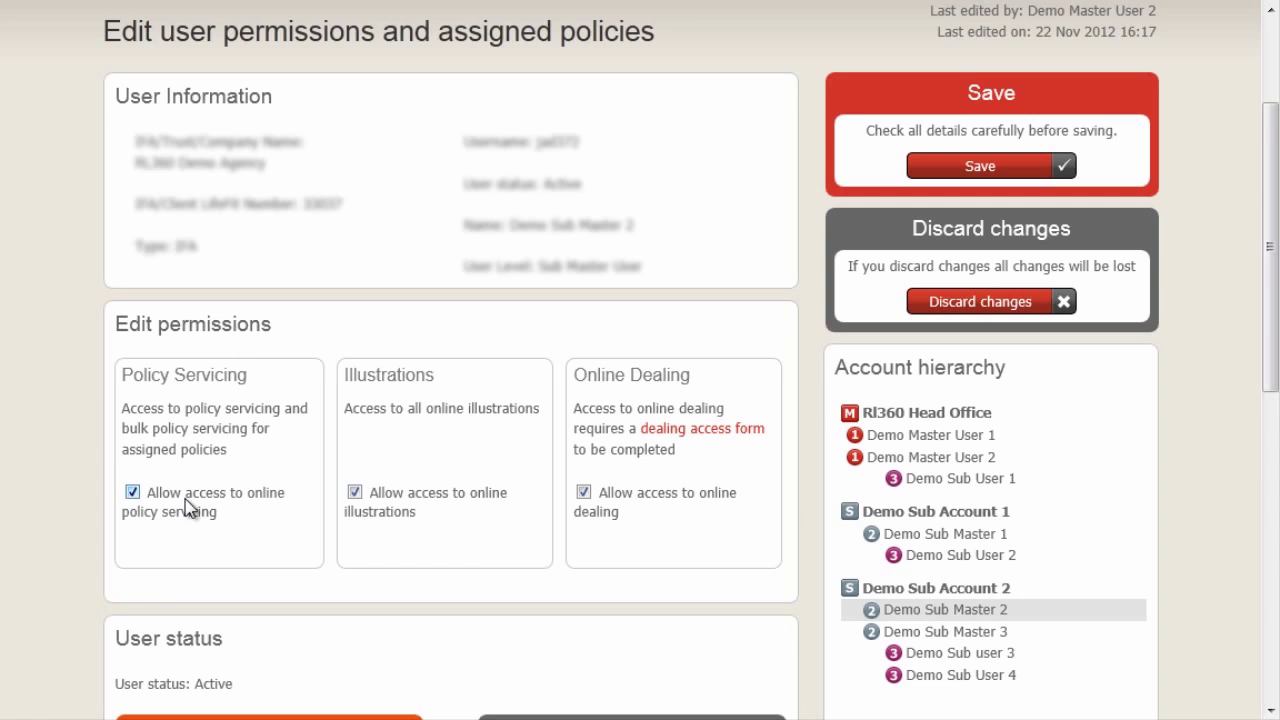
pyautogui.click(135, 494)
pyautogui.click(134, 494)
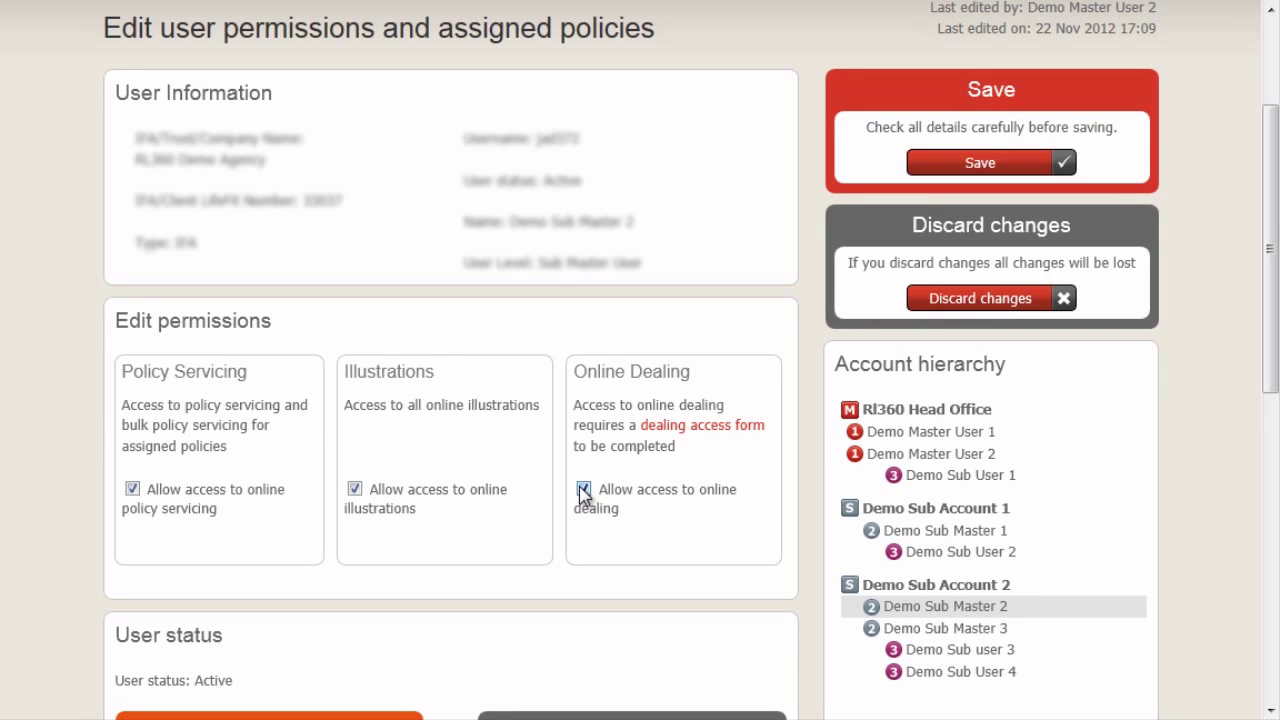
pyautogui.moveTo(1268, 383); pyautogui.dragTo(1265, 452)
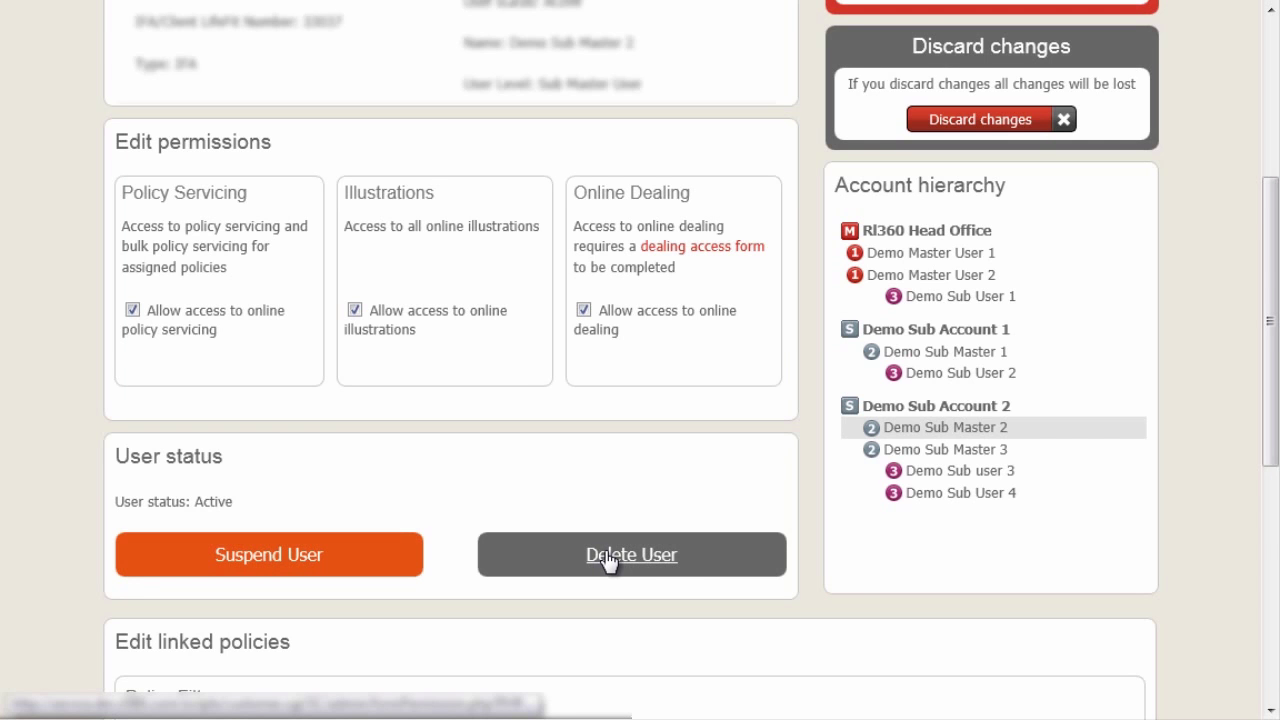
pyautogui.moveTo(1275, 433); pyautogui.dragTo(1275, 644)
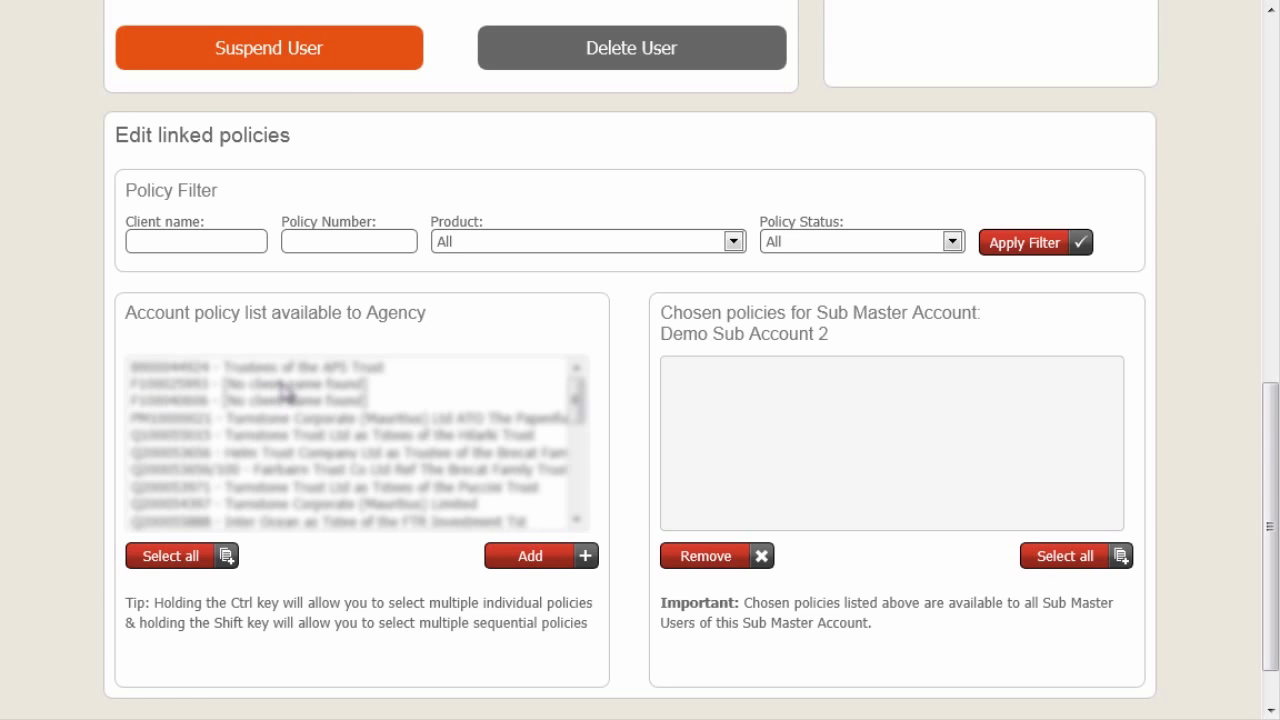
# Add agency policies to Demo Sub Account 2's chosen list, bringing it to five policies.
pyautogui.doubleClick(348, 418)
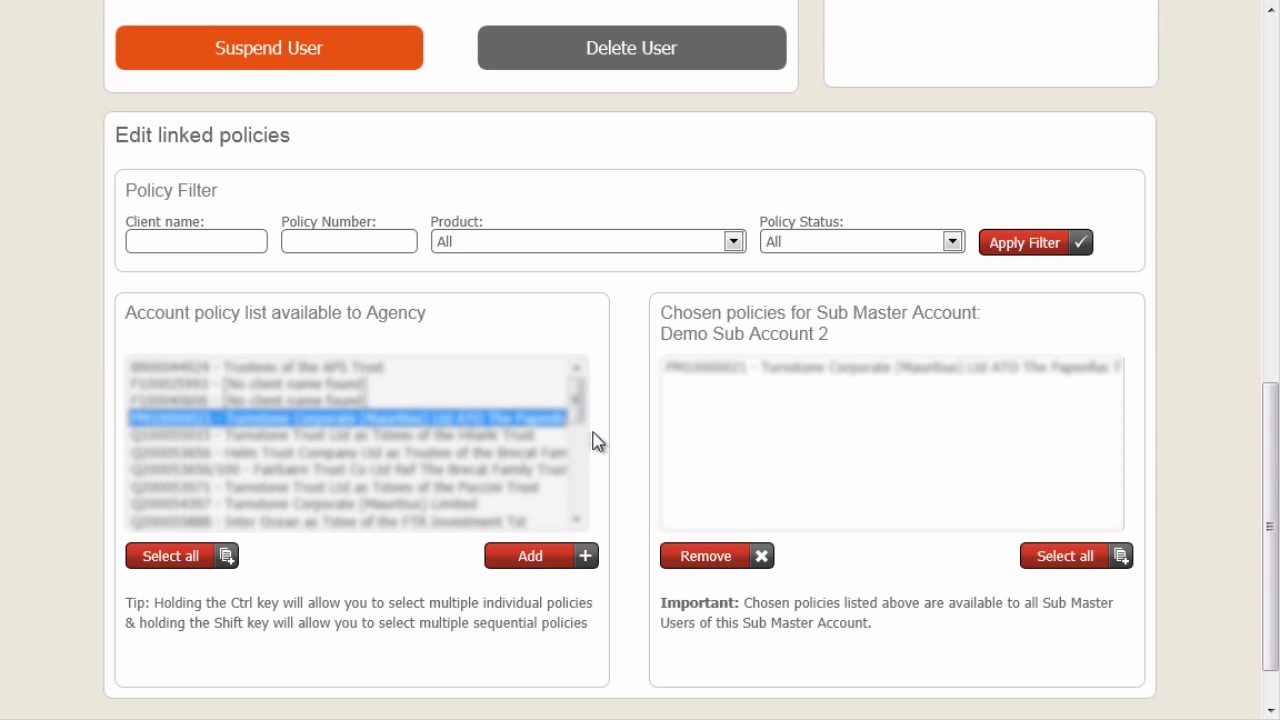
pyautogui.click(384, 470)
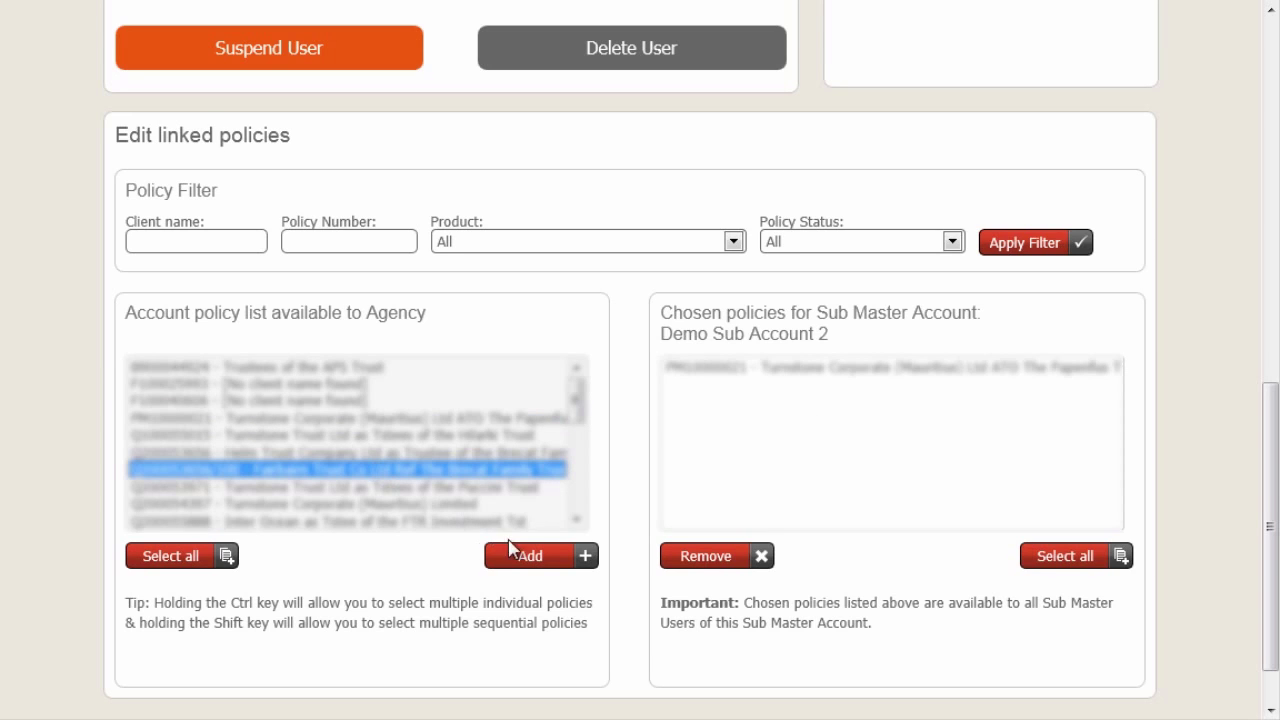
pyautogui.click(562, 567)
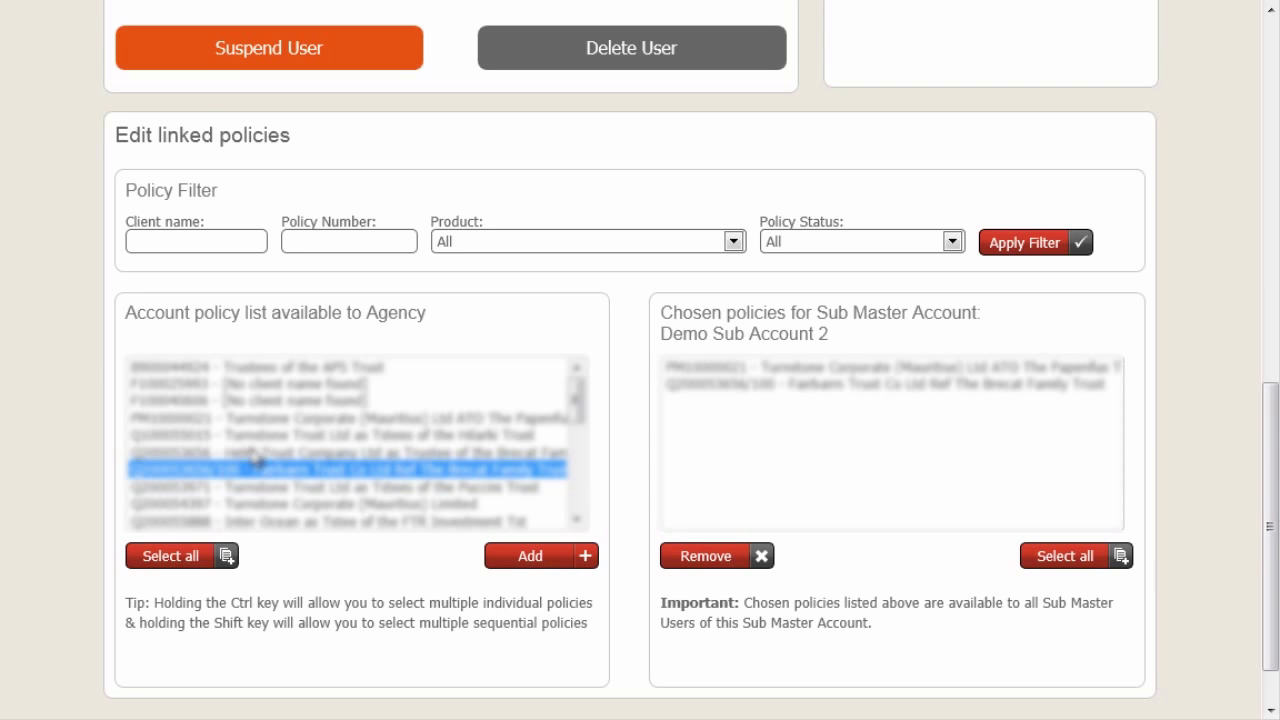
pyautogui.click(217, 419)
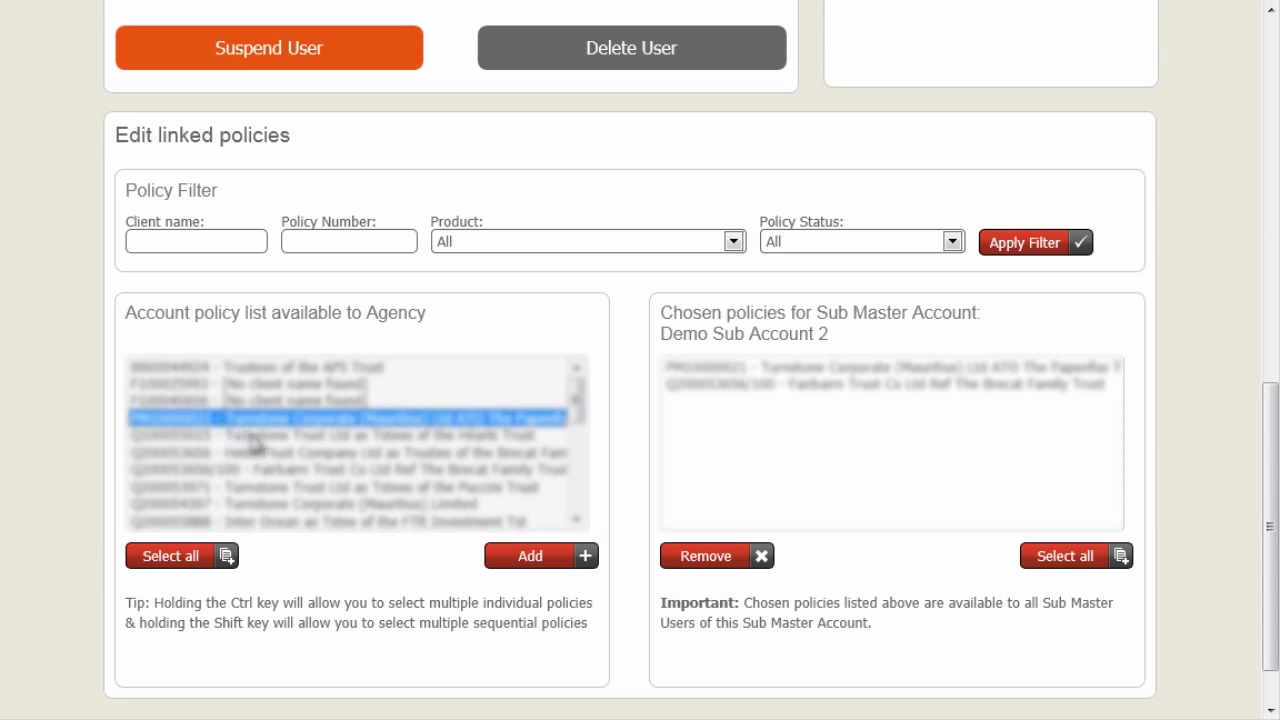
pyautogui.keyDown('shift'); pyautogui.click(243, 490); pyautogui.keyUp('shift')
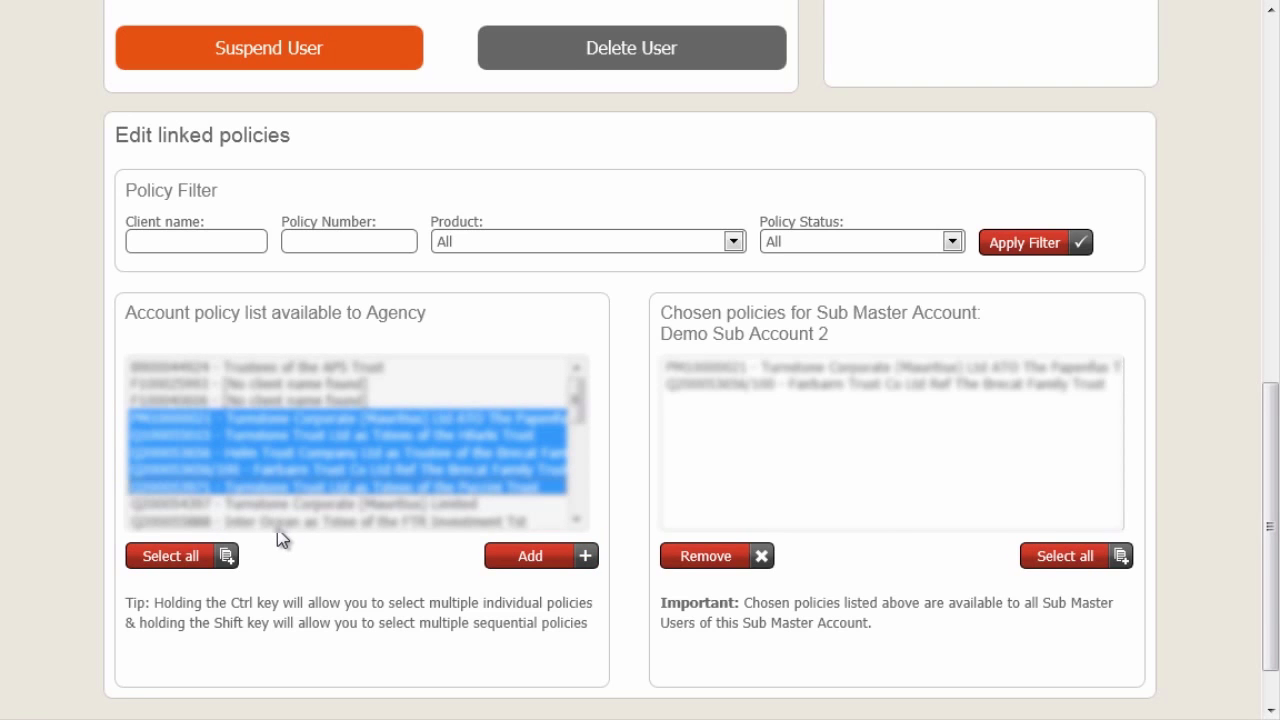
pyautogui.click(222, 386)
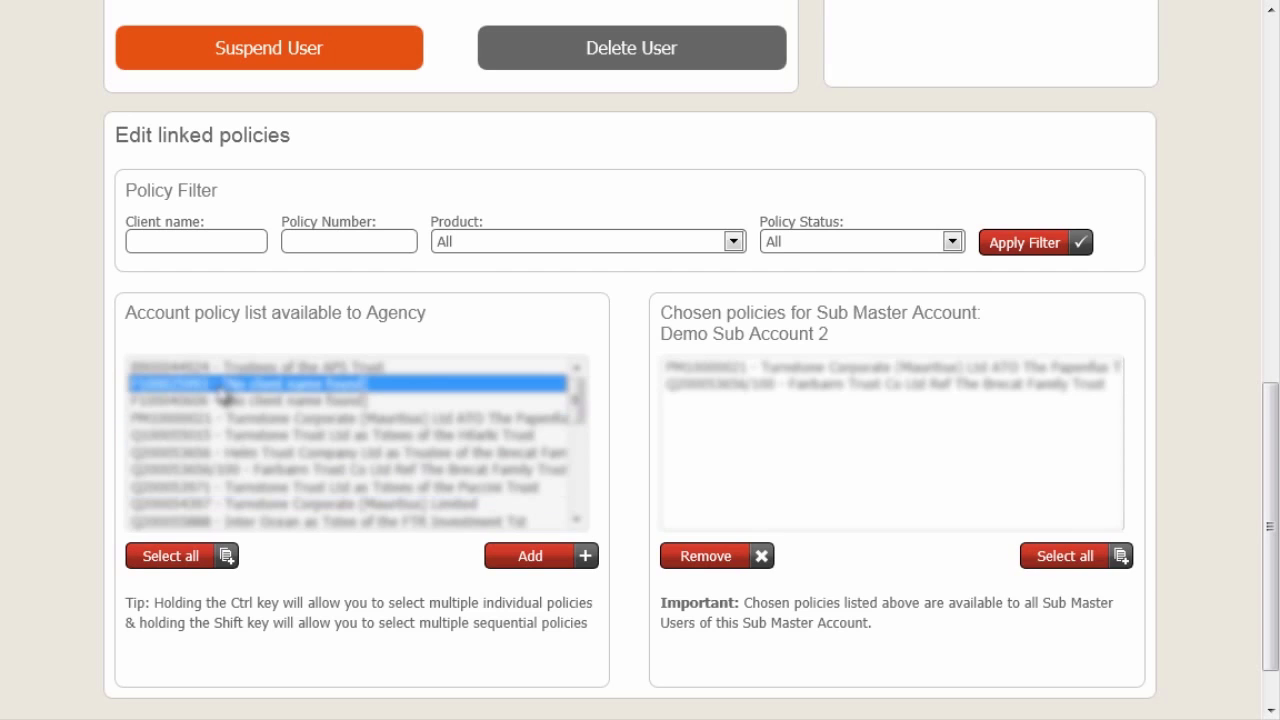
pyautogui.keyDown('ctrl'); pyautogui.click(257, 437); pyautogui.keyUp('ctrl')
pyautogui.keyDown('ctrl'); pyautogui.click(268, 470); pyautogui.keyUp('ctrl')
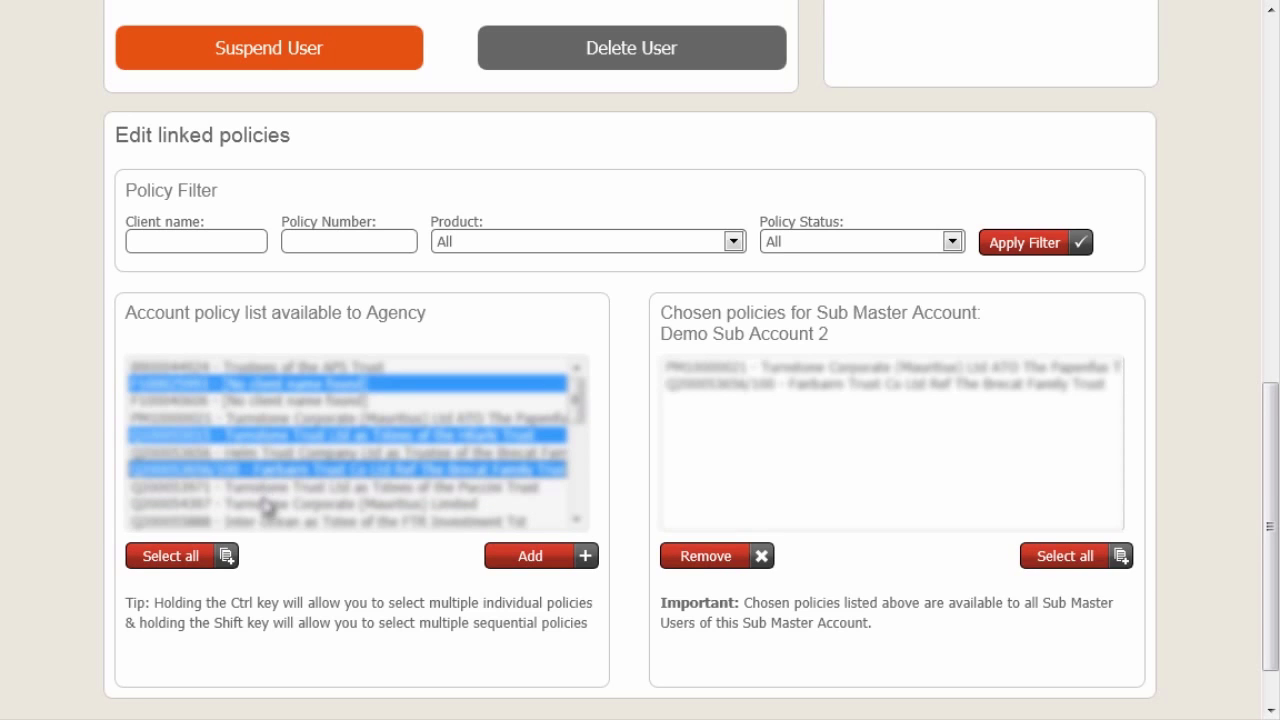
pyautogui.keyDown('ctrl'); pyautogui.click(266, 504); pyautogui.keyUp('ctrl')
pyautogui.click(518, 560)
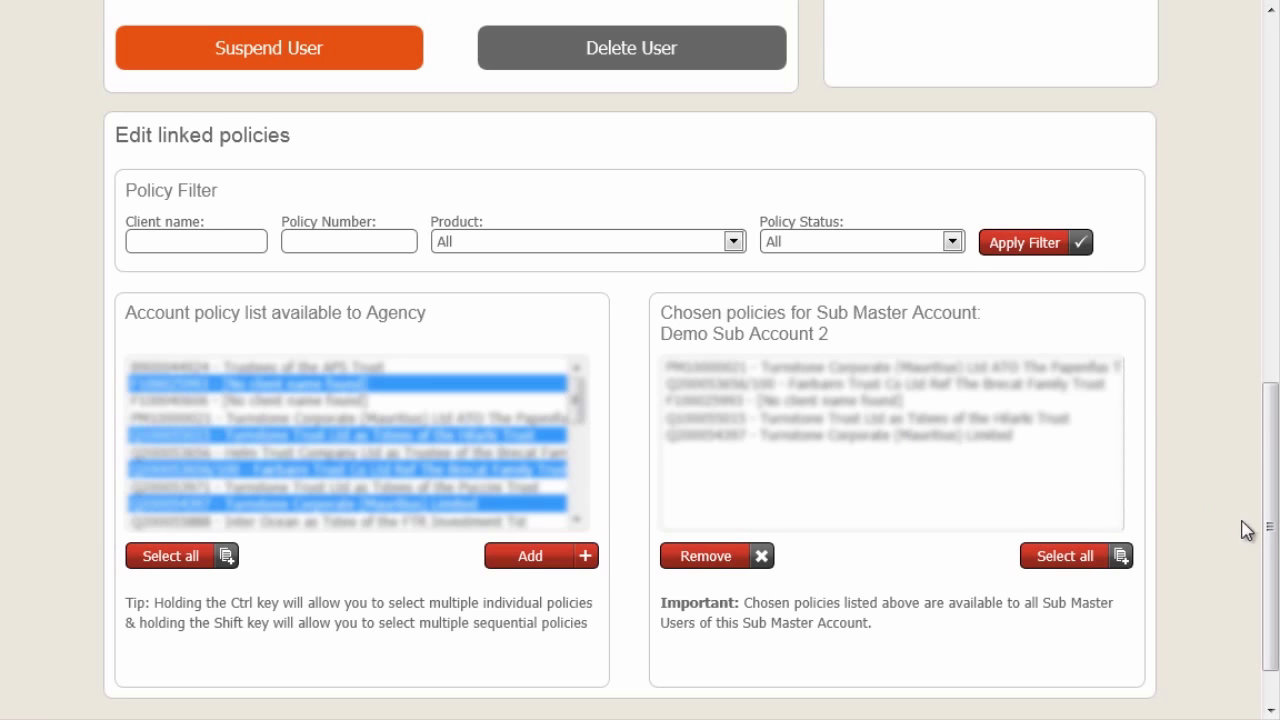
# Save Demo Sub Master 2's policy changes and go back to the Control panel.
pyautogui.moveTo(1272, 527); pyautogui.dragTo(986, 237)
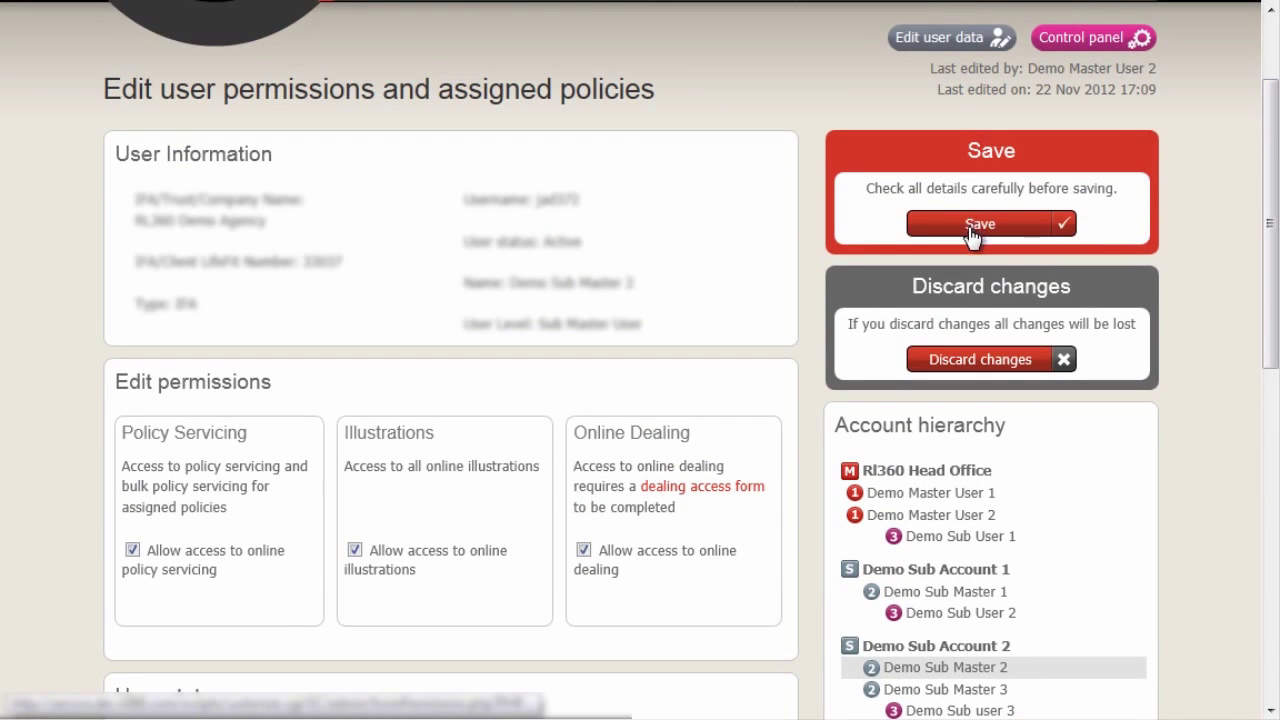
pyautogui.click(975, 230)
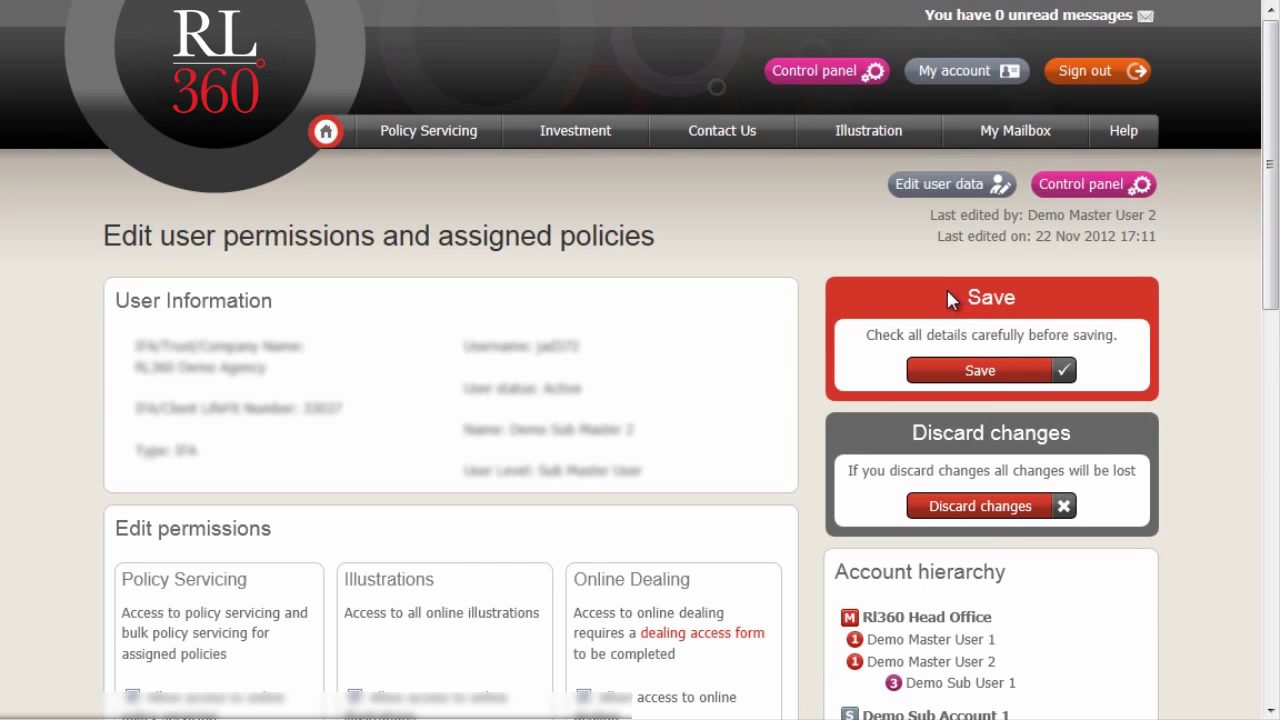
pyautogui.click(1093, 185)
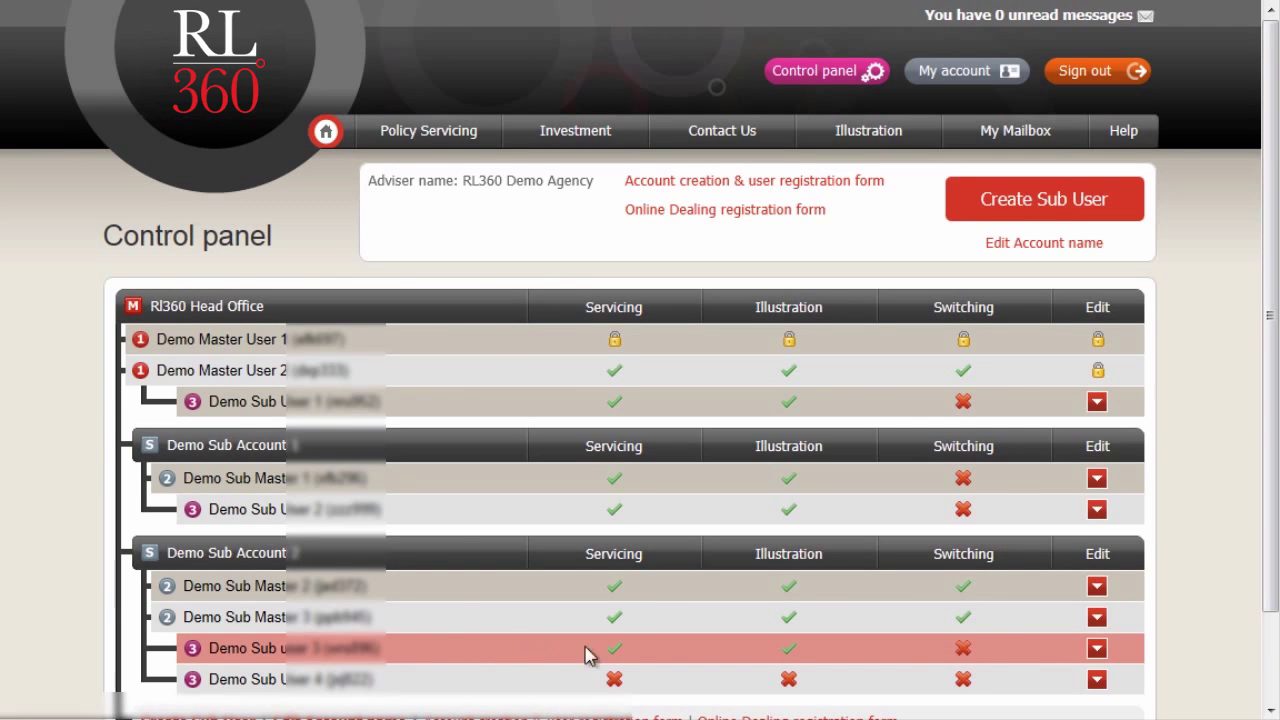
# Open Demo Sub user 3's permissions page and scroll to Edit linked policies.
pyautogui.click(1098, 652)
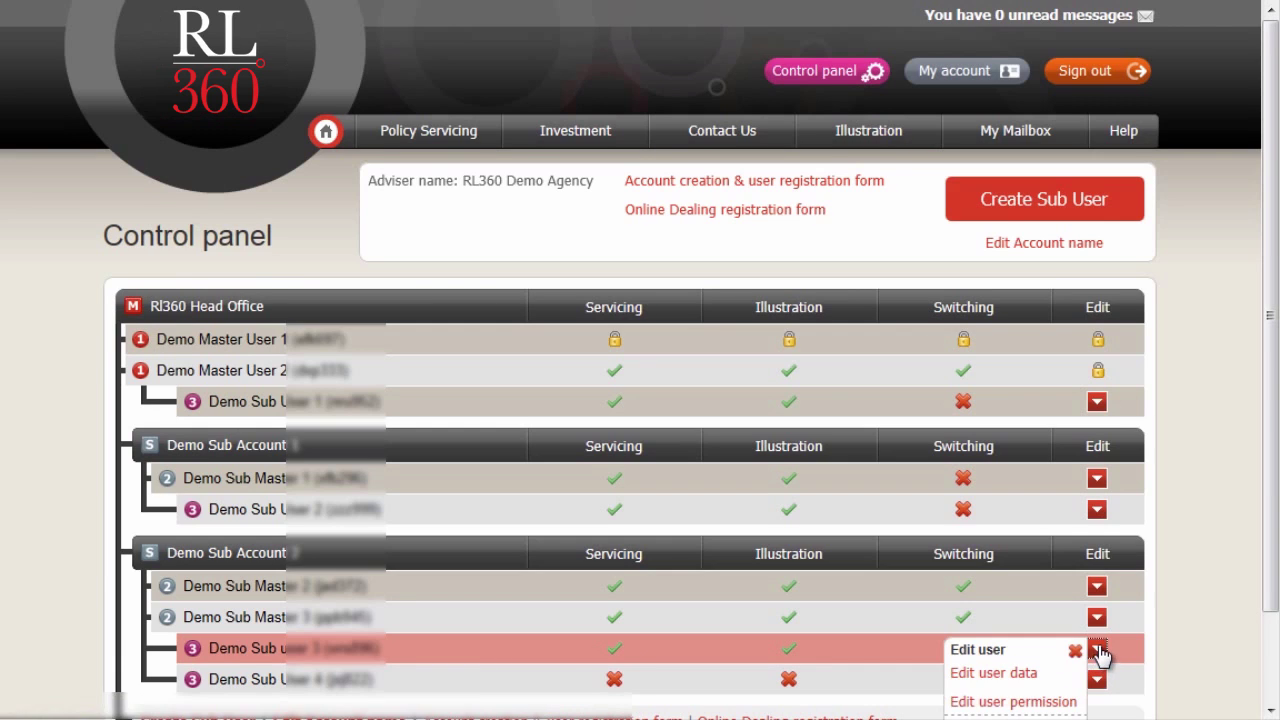
pyautogui.click(1010, 702)
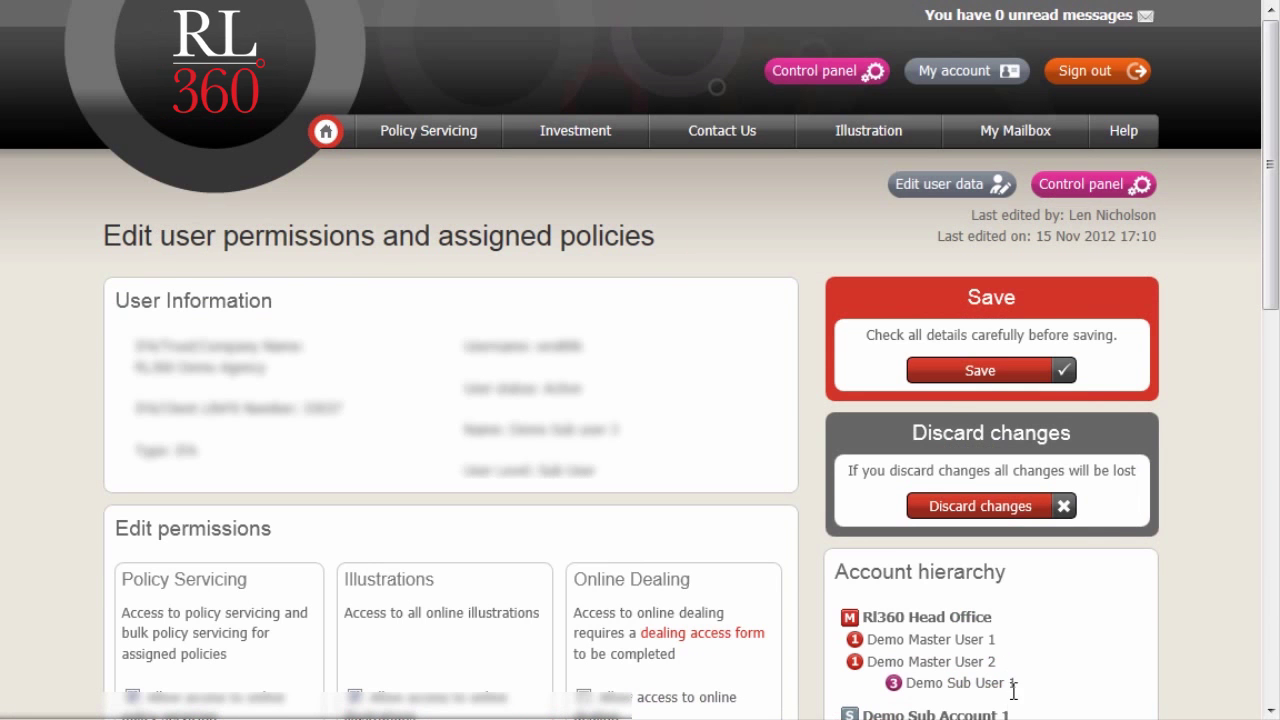
pyautogui.moveTo(1272, 252); pyautogui.dragTo(1262, 634)
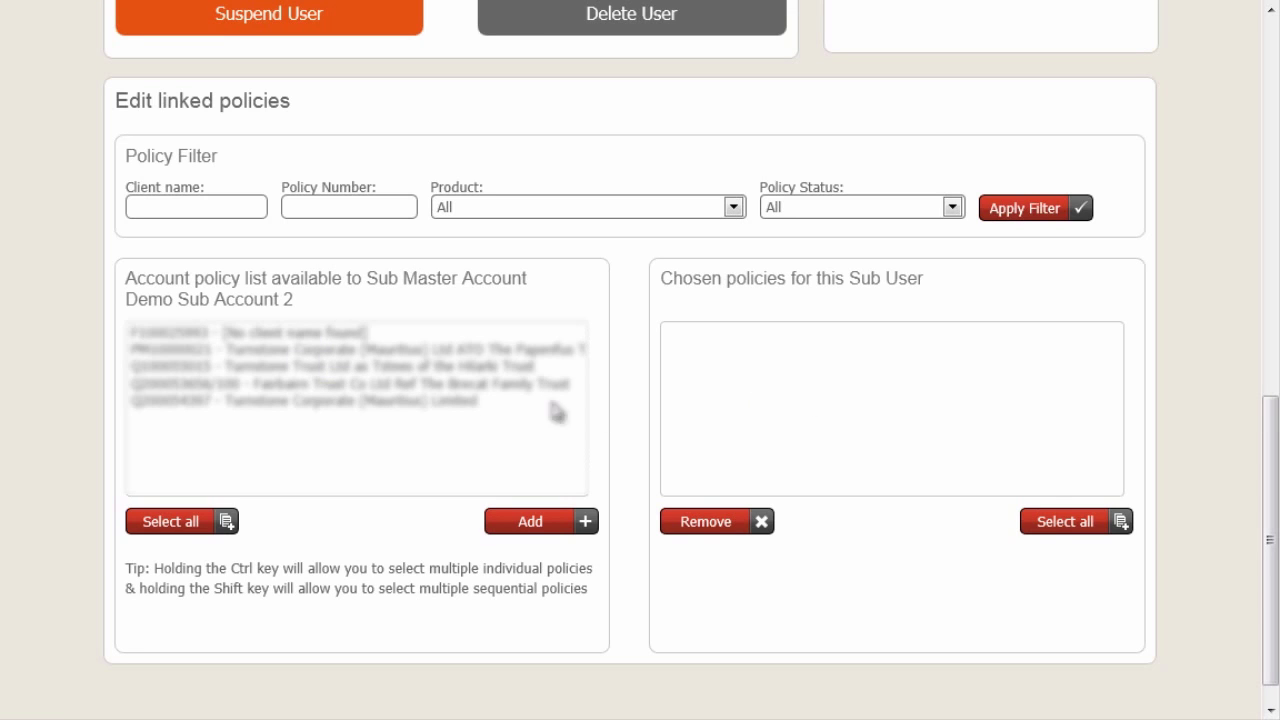
# Link two available policies to Demo Sub user 3, save, and return to the Control panel.
pyautogui.doubleClick(371, 351)
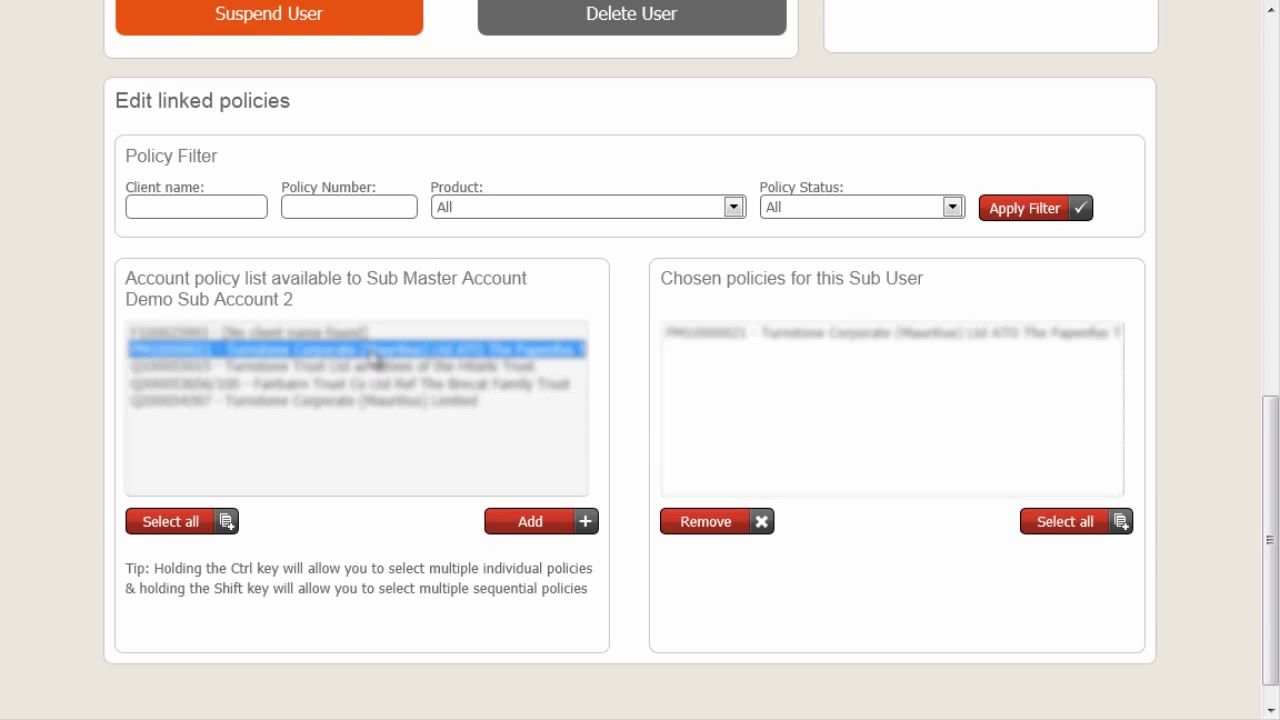
pyautogui.doubleClick(377, 385)
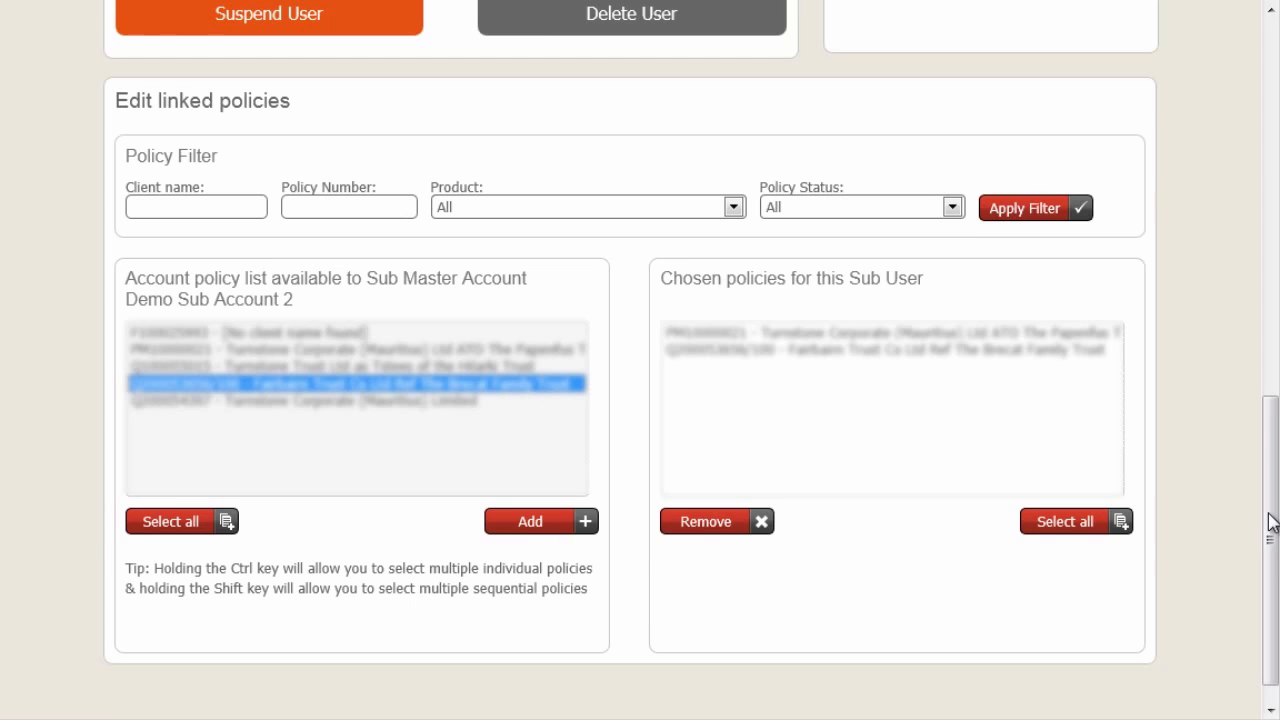
pyautogui.moveTo(1270, 520); pyautogui.dragTo(1270, 155)
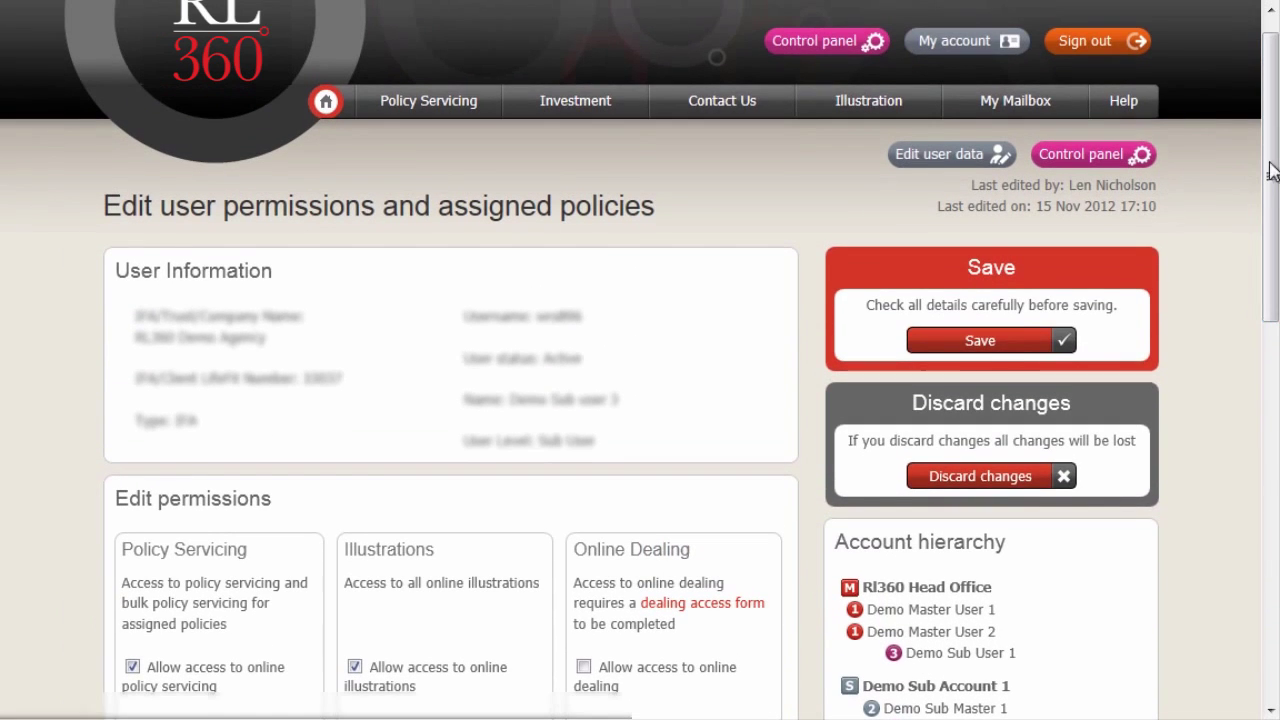
pyautogui.click(1002, 345)
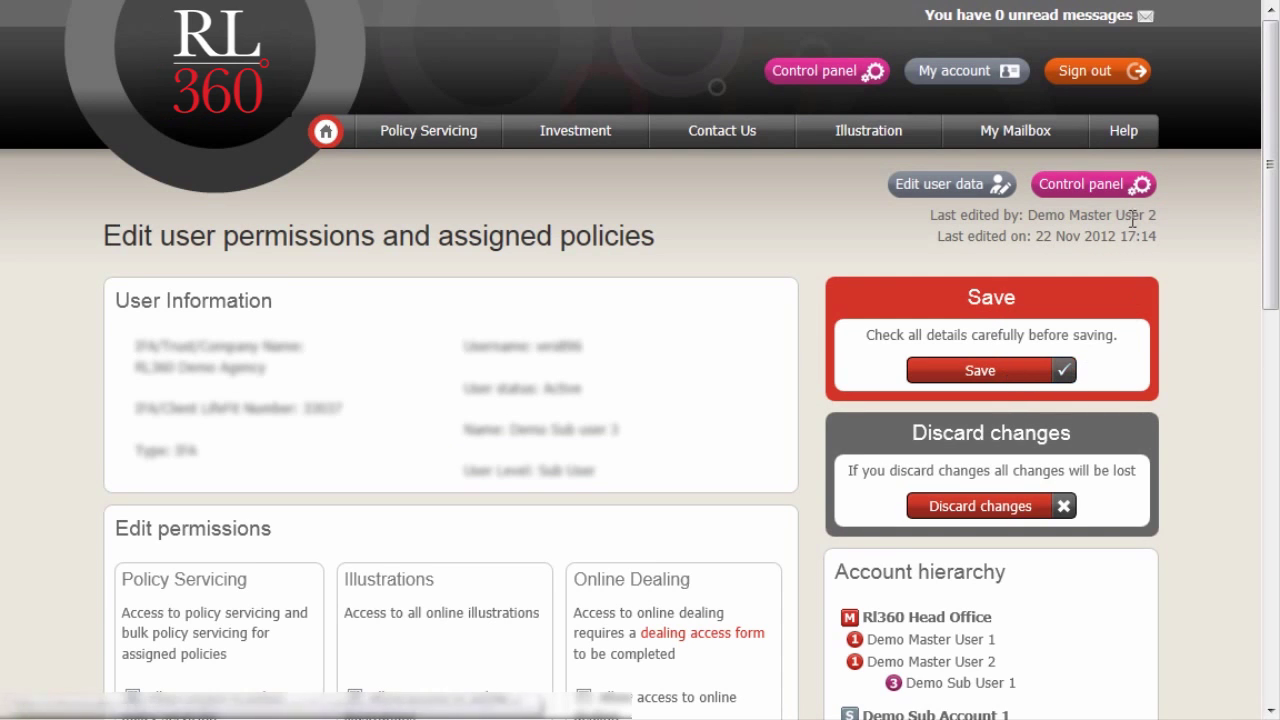
pyautogui.click(1090, 190)
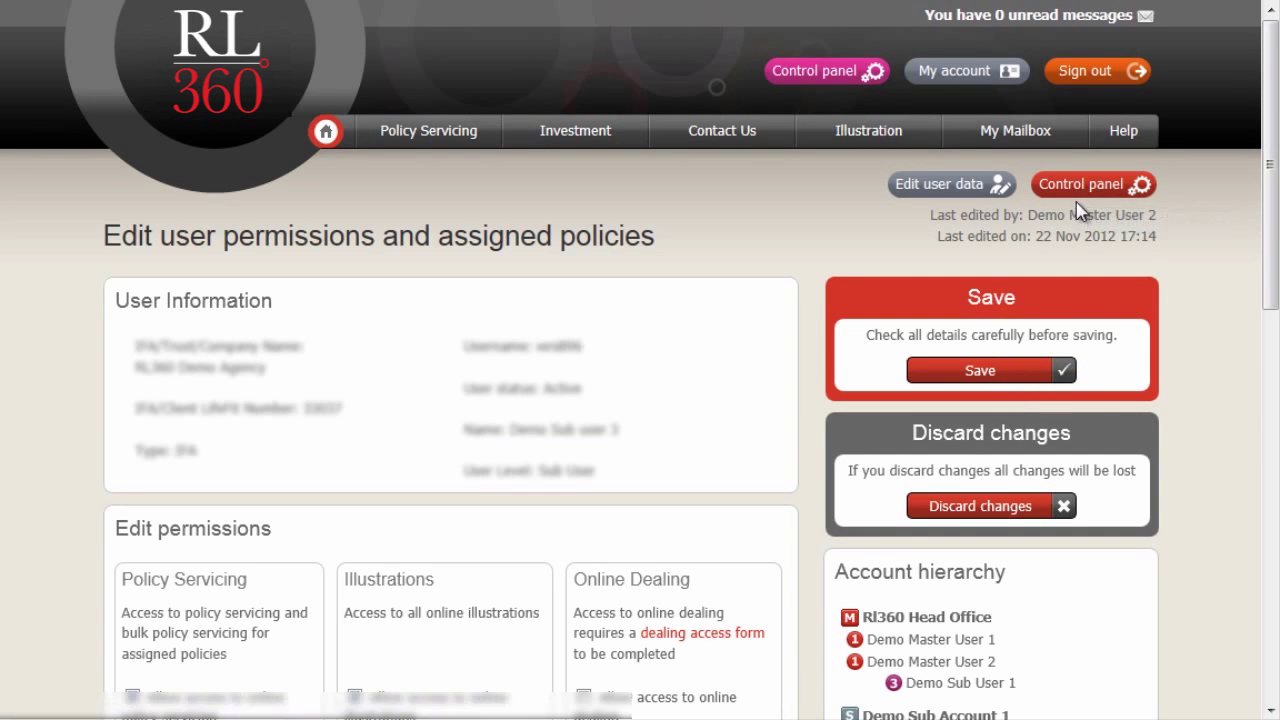